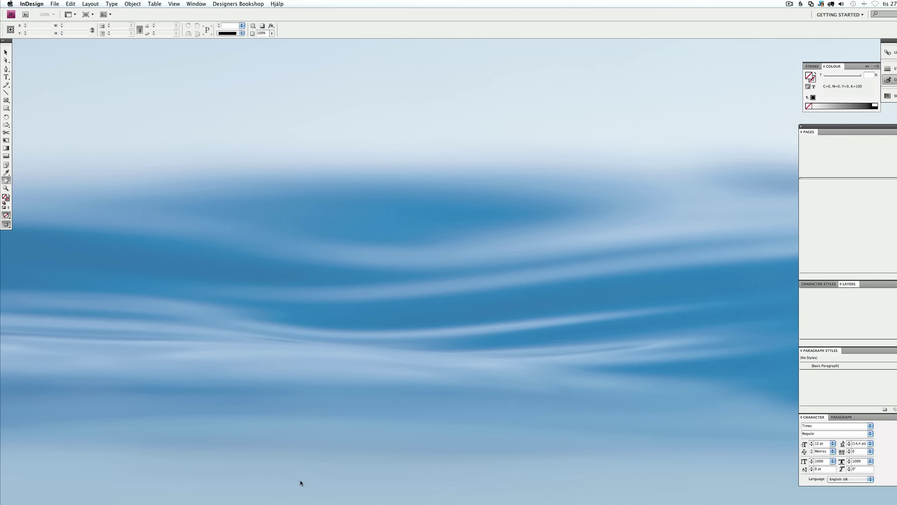
- Open the Grid Calculator Pro Edition plug-in and set the document leading to 12 pt
left_click(252, 3)
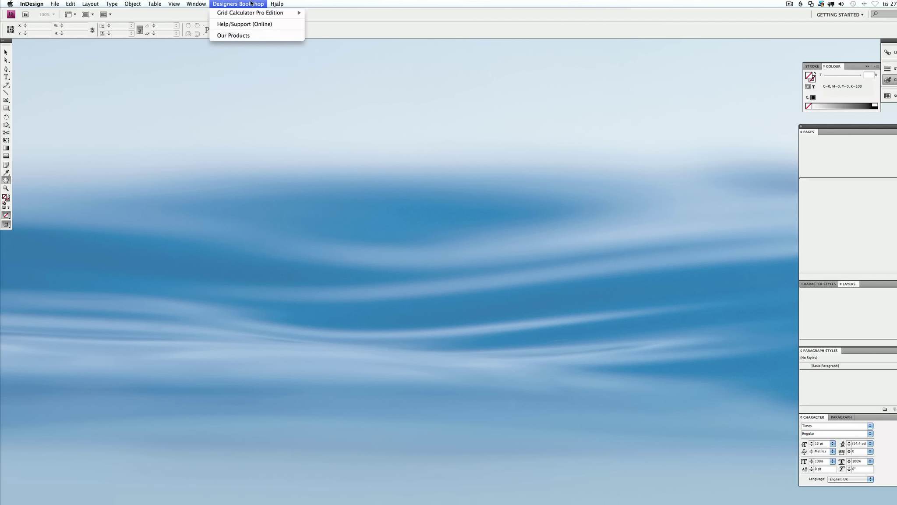
mouse_move(260, 14)
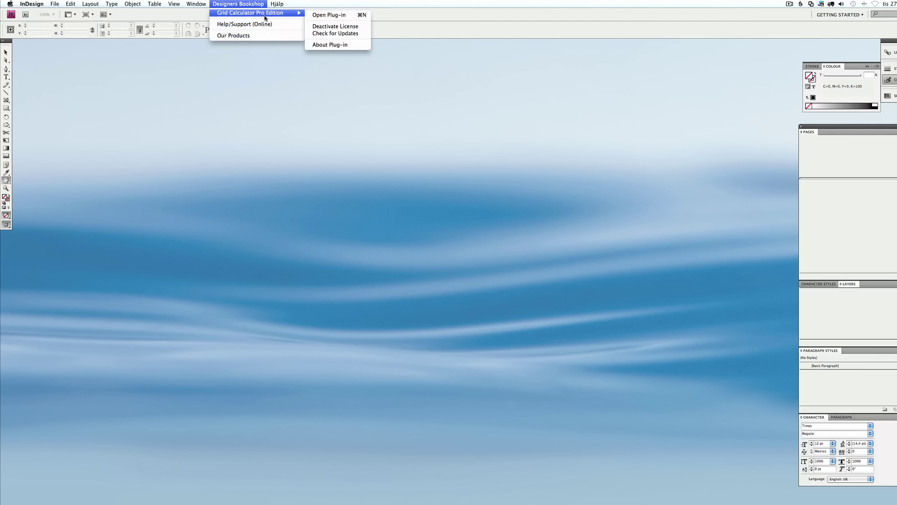
left_click(355, 14)
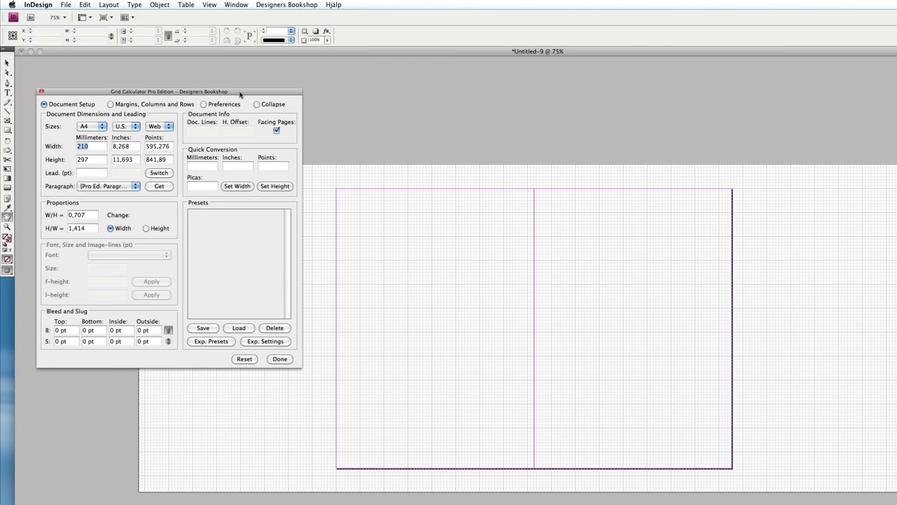
left_click_drag(239, 92, 297, 98)
left_click(156, 180)
type("12")
key("Tab")
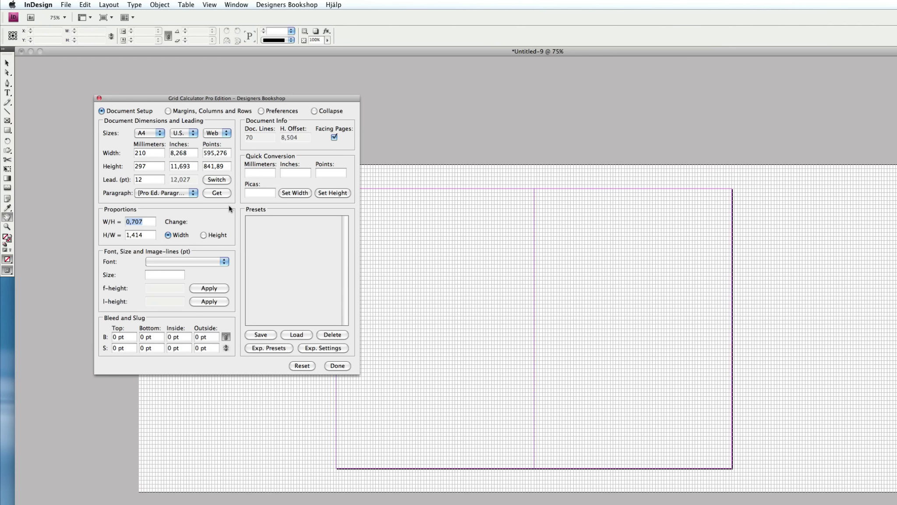
- Set the grid's font to Adobe Garamond Pro with a size of 10 pt
left_click(575, 279)
key("super+equal")
key("super+equal")
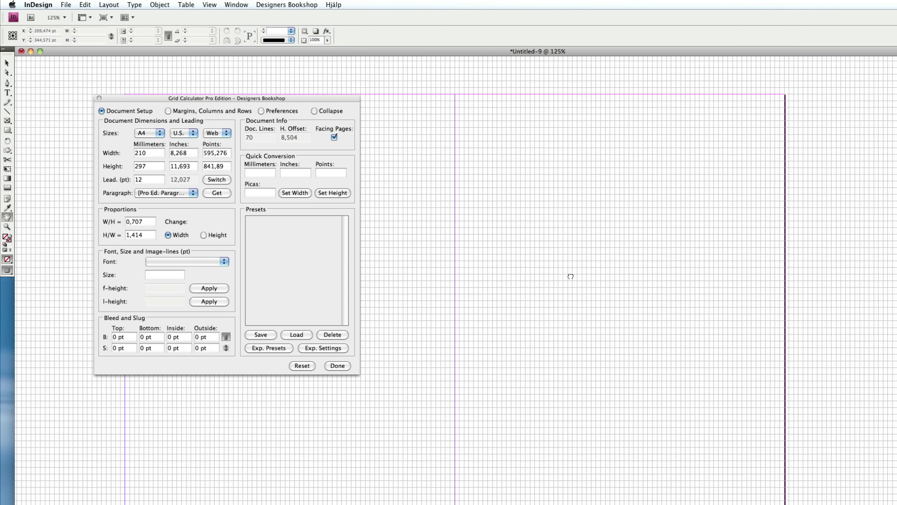
left_click(166, 260)
scroll(166, 263, "down", 10)
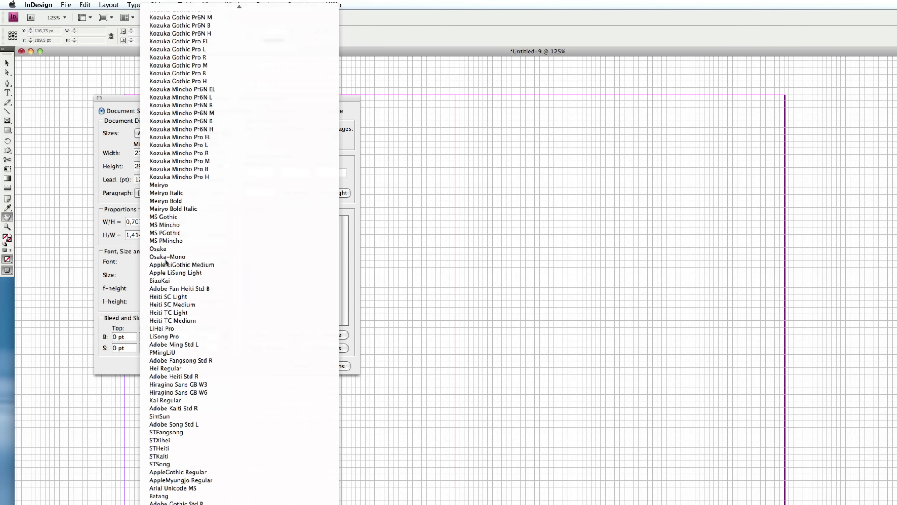
key("g")
key("Return")
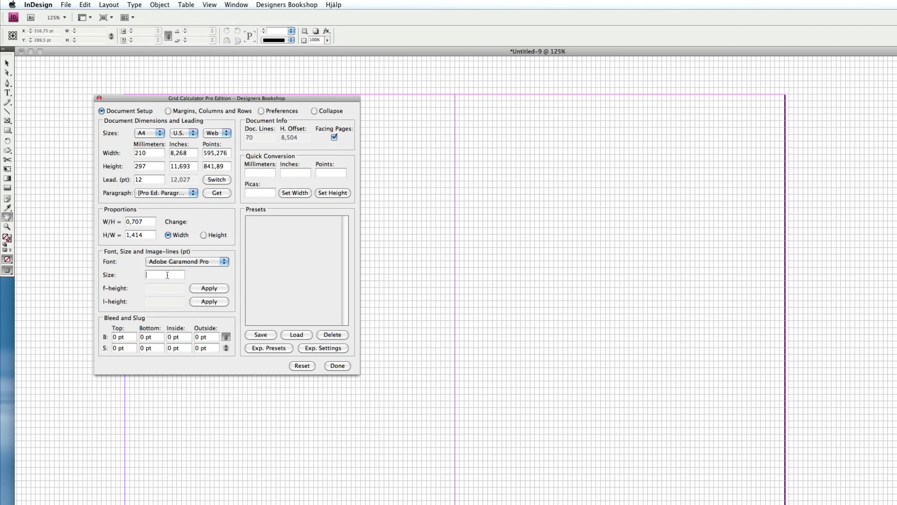
left_click(511, 270)
- Show the document's baseline grid
key("z")
left_click(537, 255)
left_click(6, 63)
right_click(516, 189)
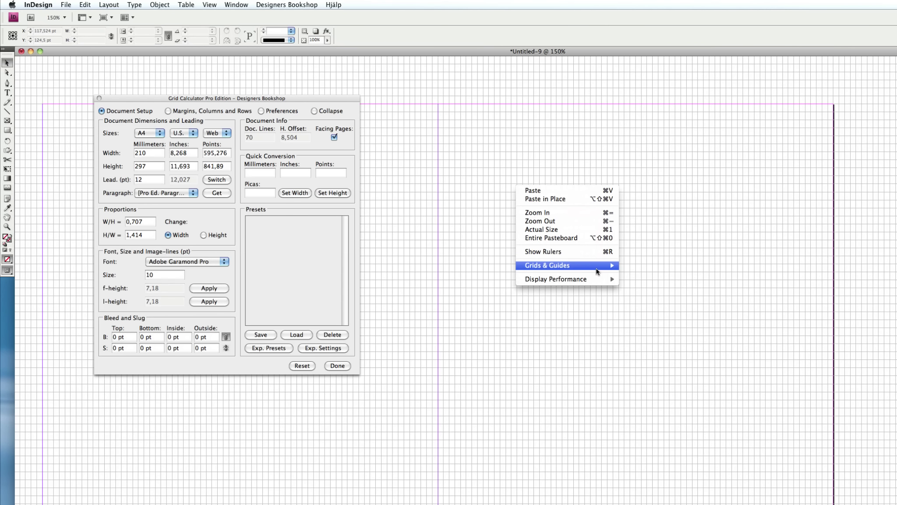
mouse_move(583, 266)
left_click(659, 314)
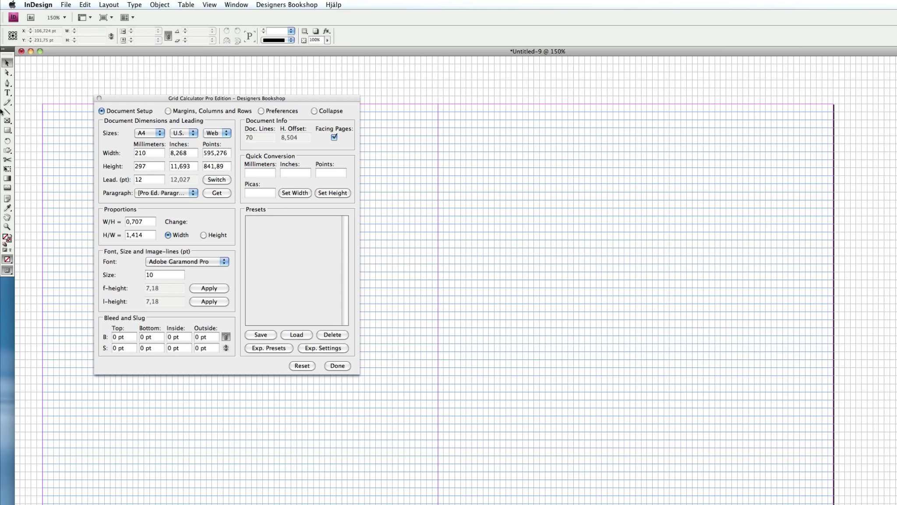
- Draw a text frame about 153 × 253 pt on the right-hand page and fill it with placeholder text
left_click(7, 92)
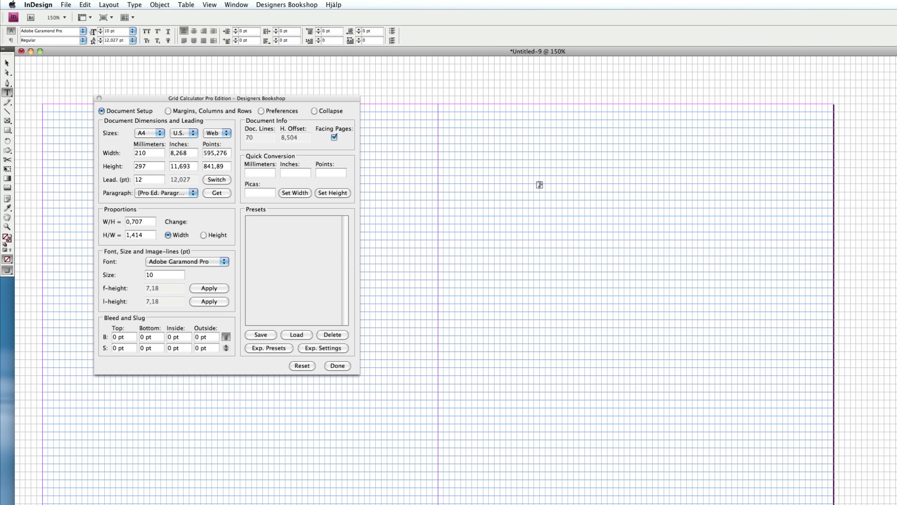
left_click_drag(541, 183, 647, 352)
left_click(159, 5)
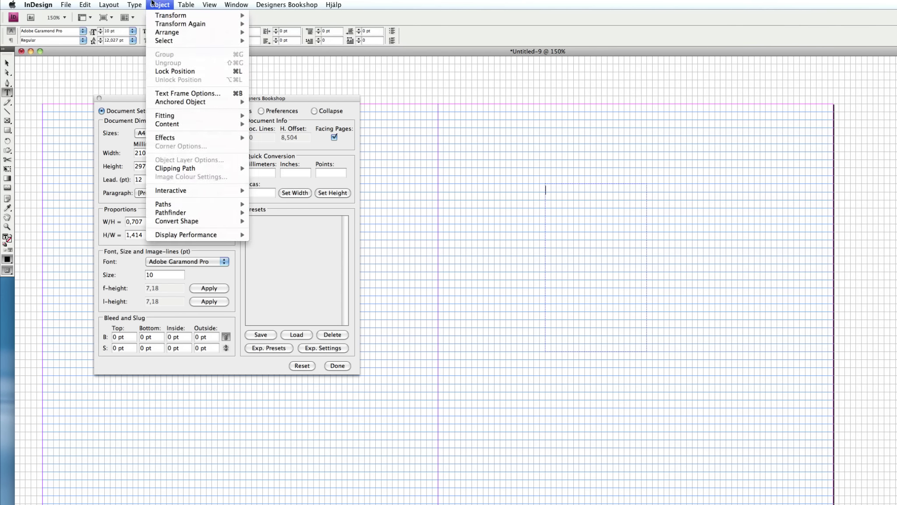
left_click(194, 244)
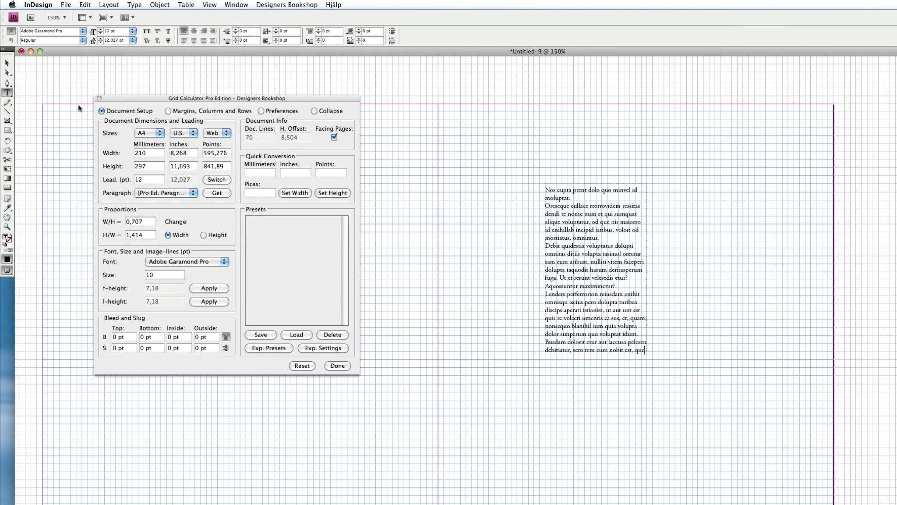
- Draw a second text frame about 119 × 108 pt to the right of the first, aligned with its top edge
left_click(7, 63)
key("z")
left_click(567, 224)
left_click(567, 224)
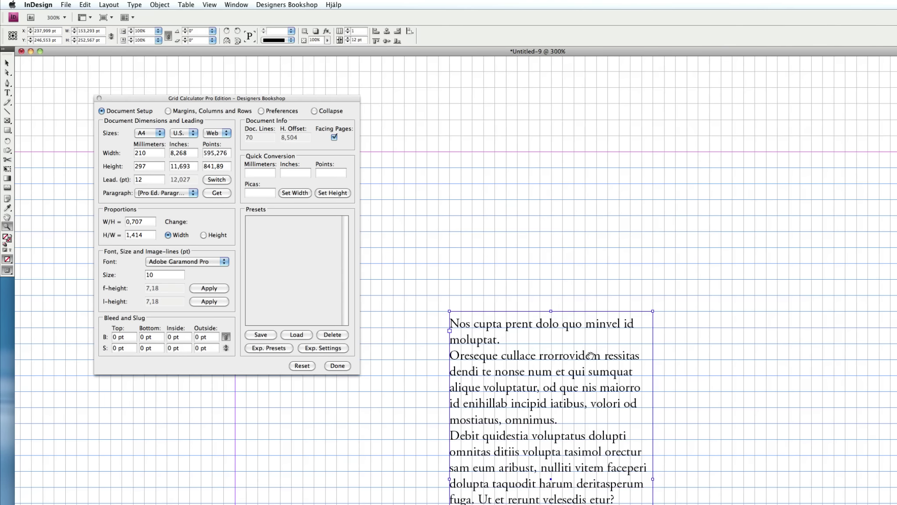
scroll(591, 373, "down", 5)
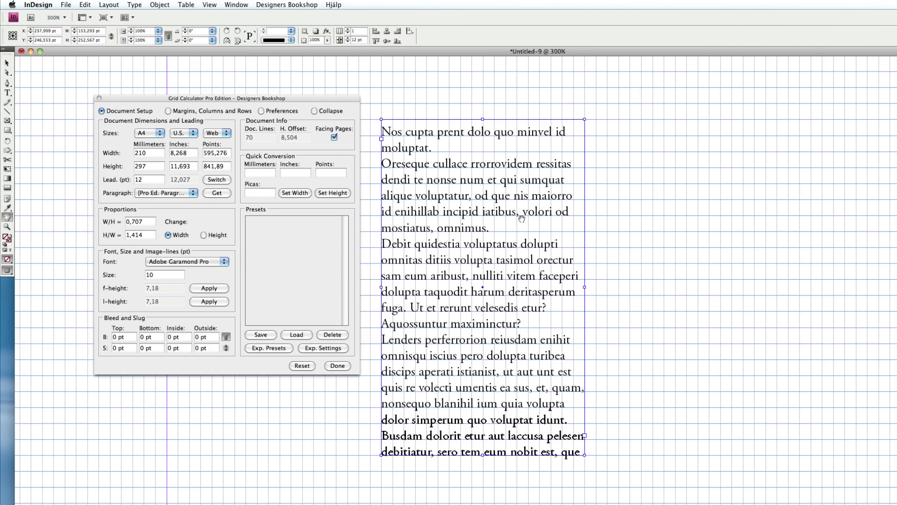
left_click(7, 93)
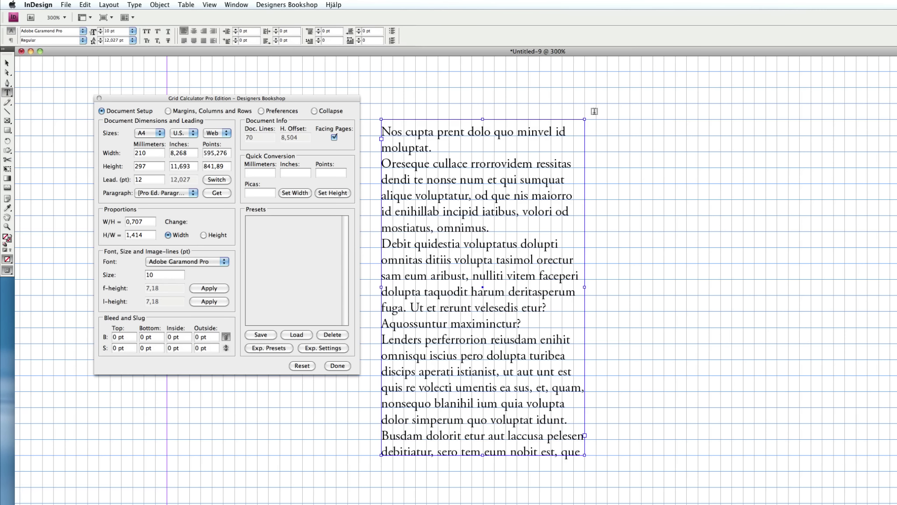
left_click_drag(607, 119, 763, 263)
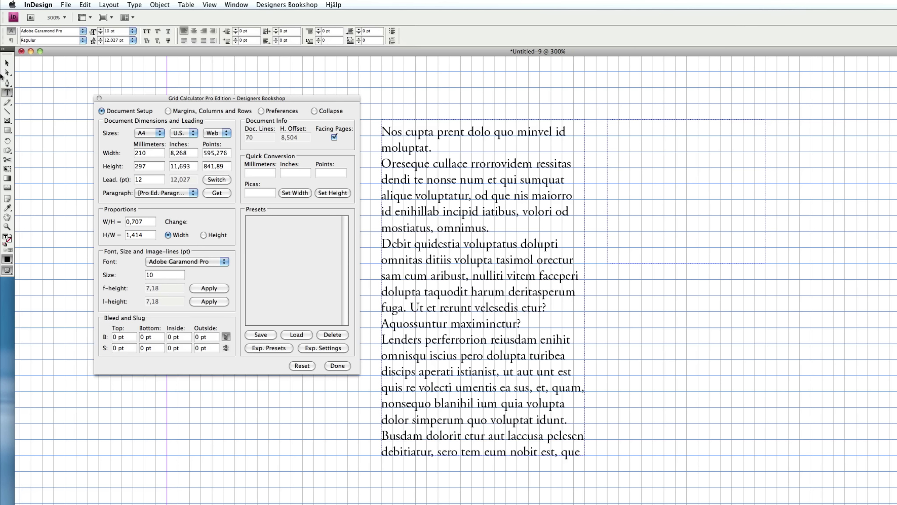
- Enable a custom baseline grid for the second text frame and set its start to 12,027 pt
left_click(6, 64)
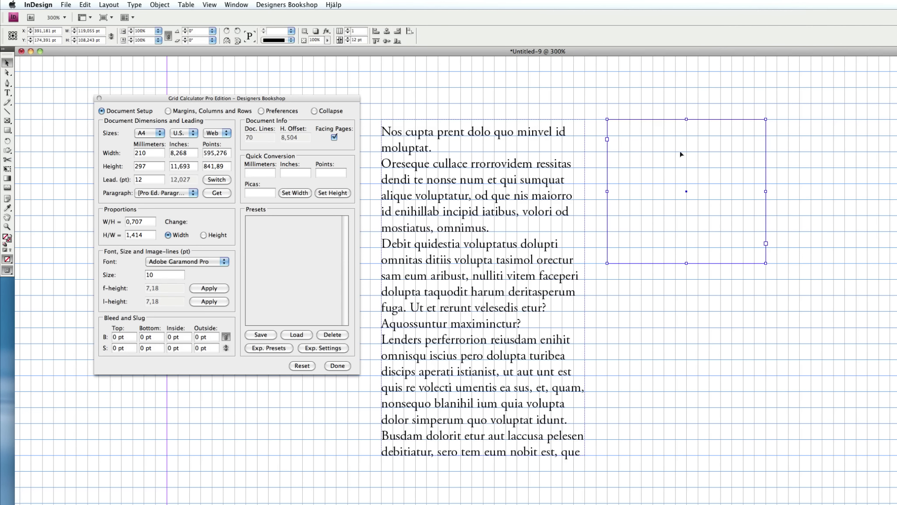
key("super+b")
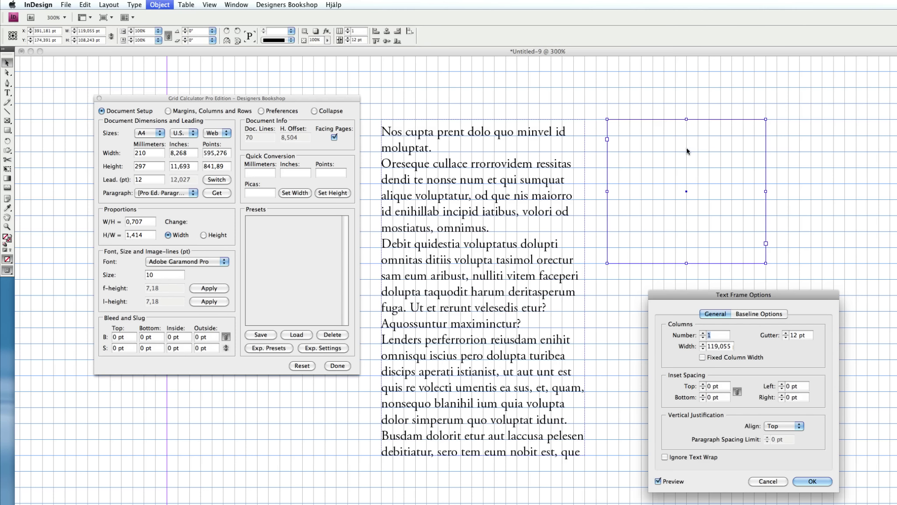
left_click(759, 314)
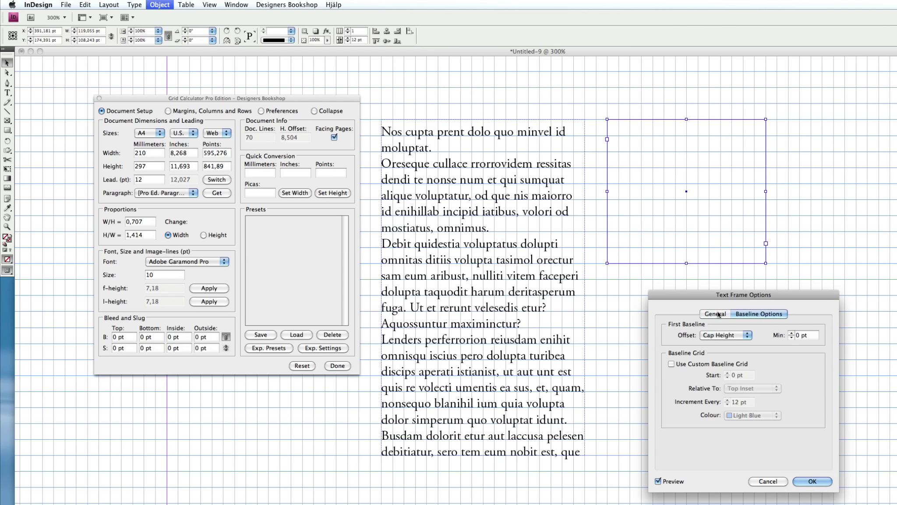
left_click(672, 364)
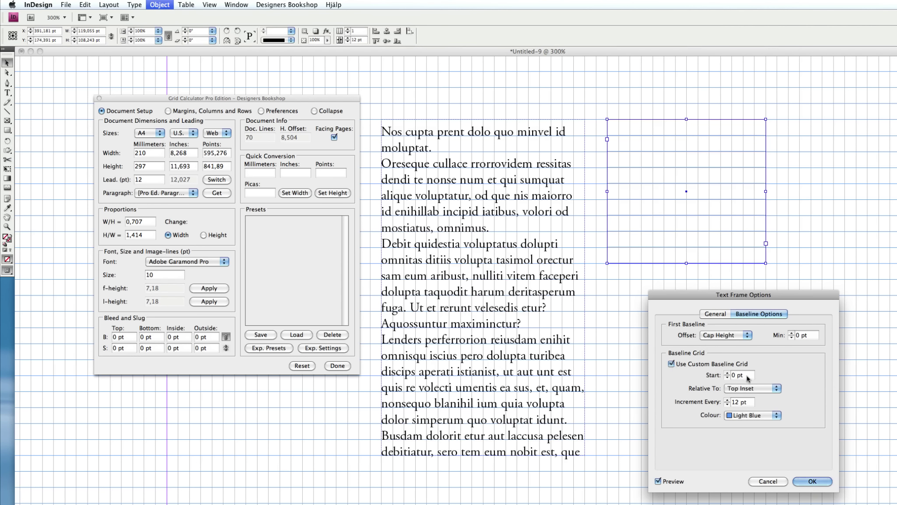
left_click_drag(745, 376, 716, 377)
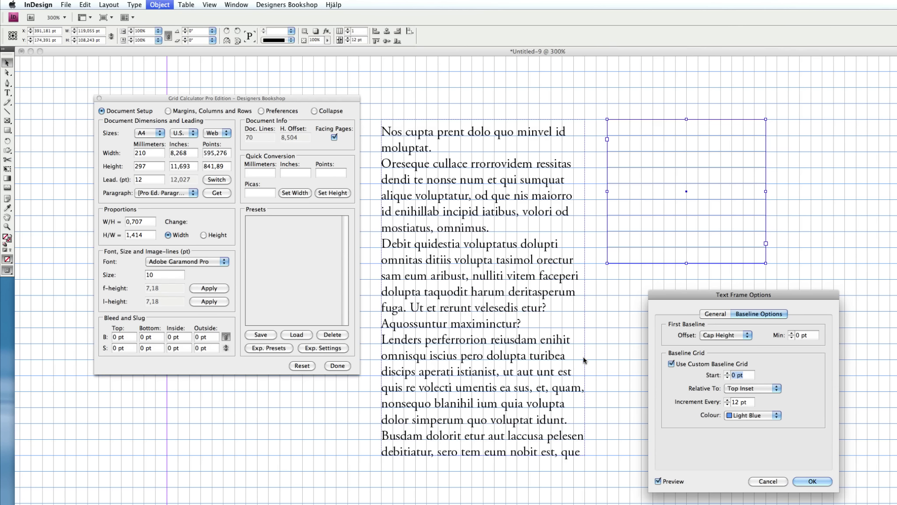
type("12")
type(",027pt")
key("Tab")
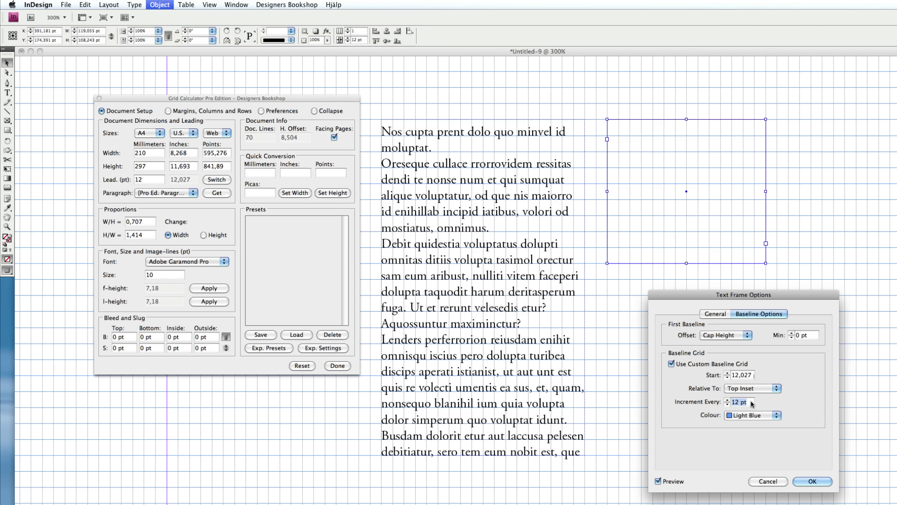
- Set the custom baseline grid's increment to 12,027 pt divided by 2 and apply the text frame options
type("12")
type(",027 pt")
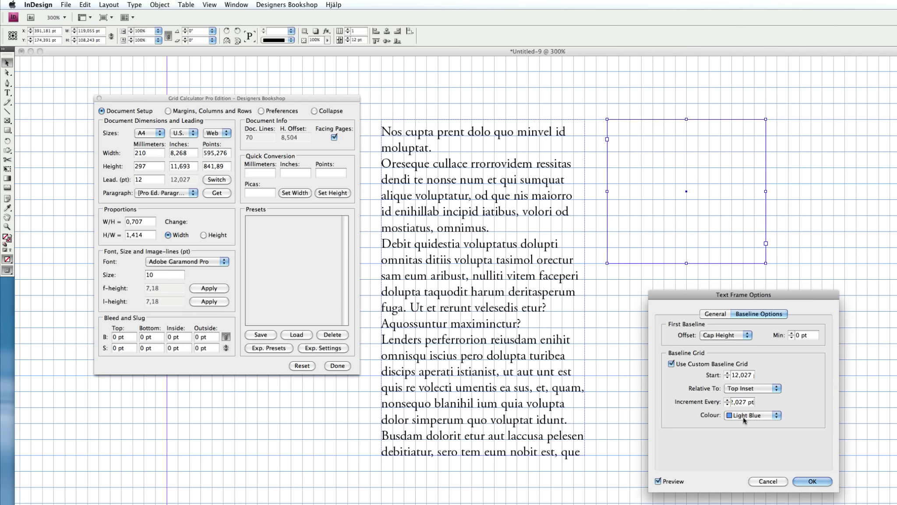
type("/2")
key("Tab")
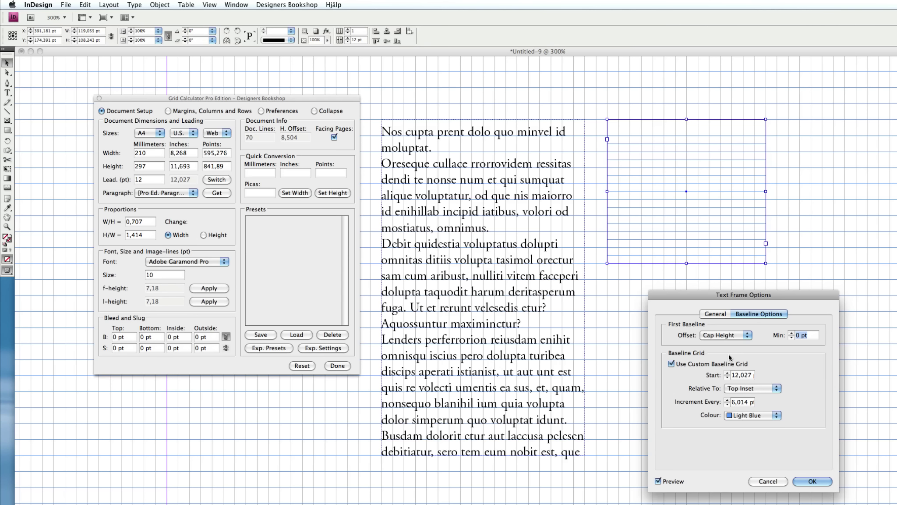
left_click(814, 481)
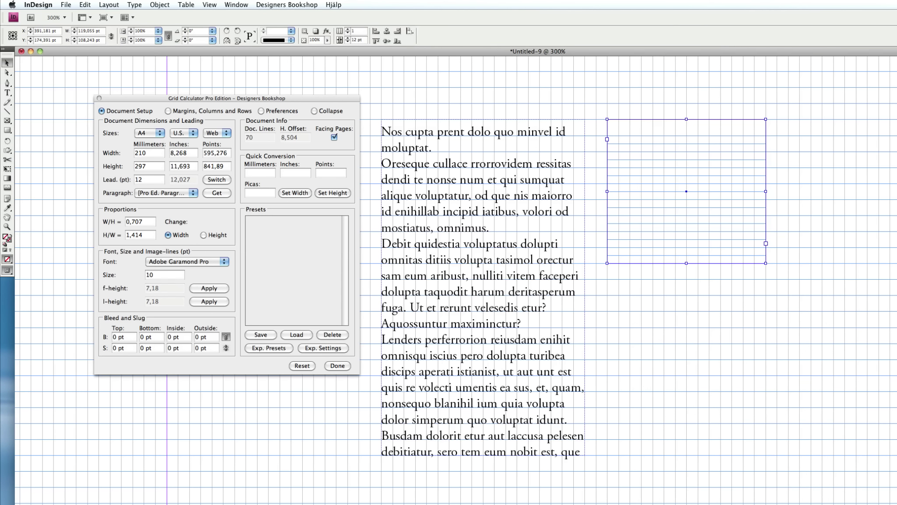
- Fill the second frame with placeholder text at 5 pt size and 6,014 pt leading
left_click(746, 312)
key("t")
left_click(662, 171)
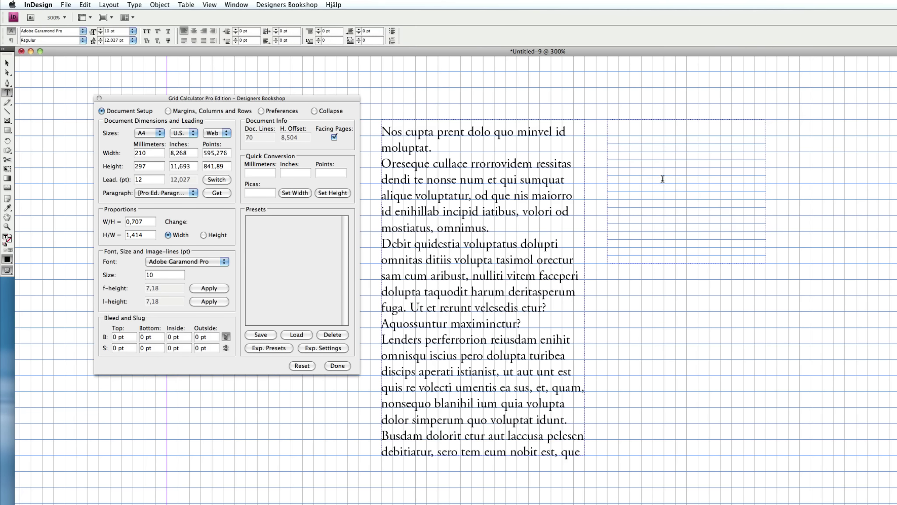
left_click_drag(126, 31, 83, 32)
type("5")
key("Tab")
left_click(126, 40)
key("Tab")
left_click(141, 3)
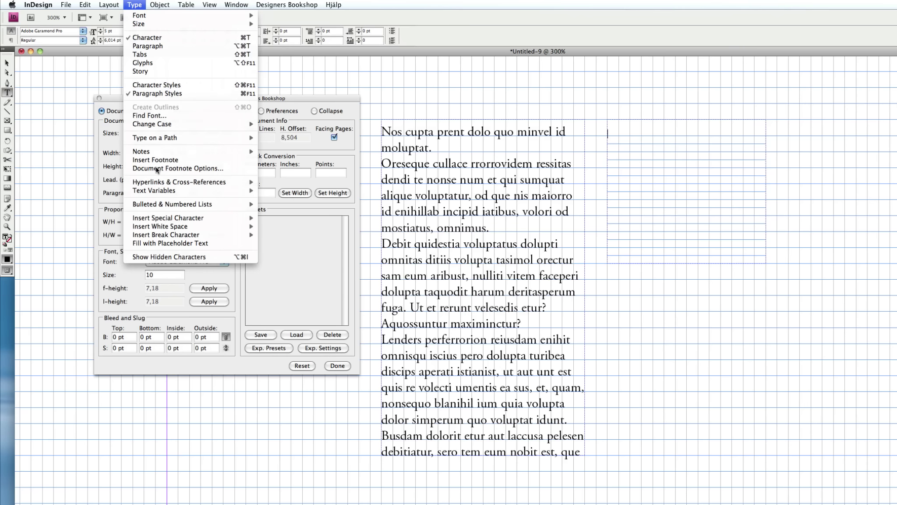
left_click(161, 244)
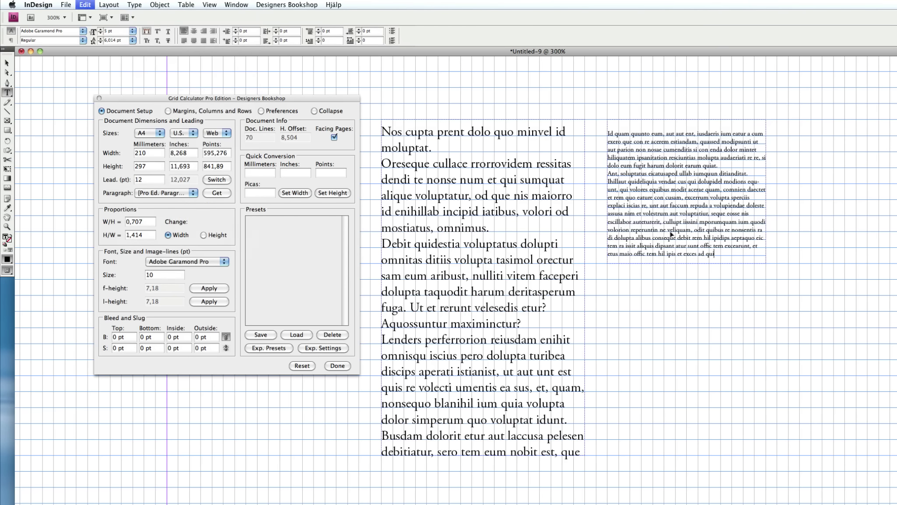
- Delete the last line of placeholder text in the small-text frame
key("super+shift+a")
key("z")
left_click(629, 172)
left_click(629, 172)
key("h")
left_click_drag(526, 360, 733, 140)
left_click_drag(588, 349, 675, 235)
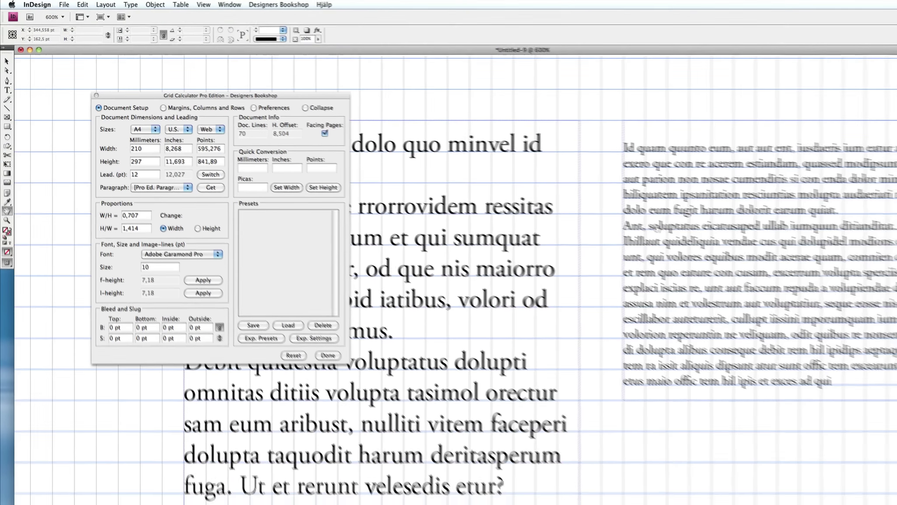
key("t")
triple_click(680, 380)
key("BackSpace")
key("Escape")
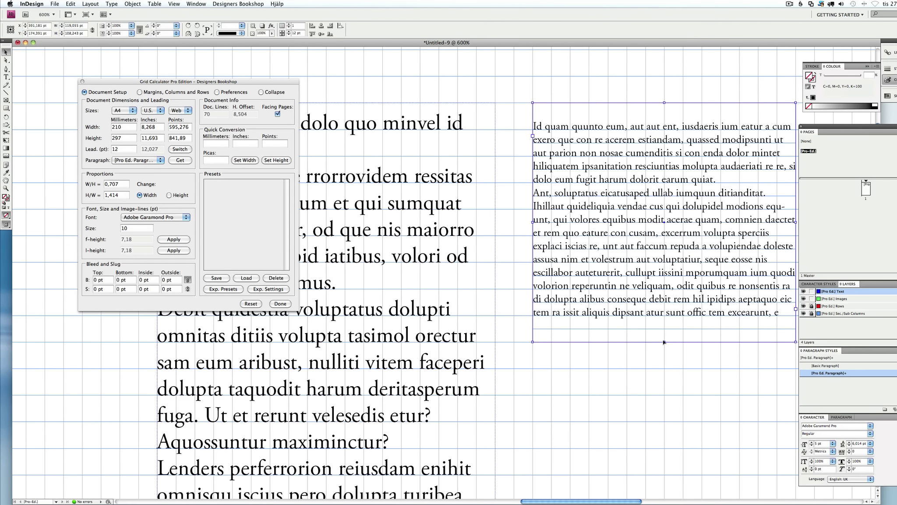
- Hide the program's panels, collapse the Grid Calculator dialog and move it above the document, keeping the grids visible
key("w")
key("h")
left_click_drag(453, 253, 581, 255)
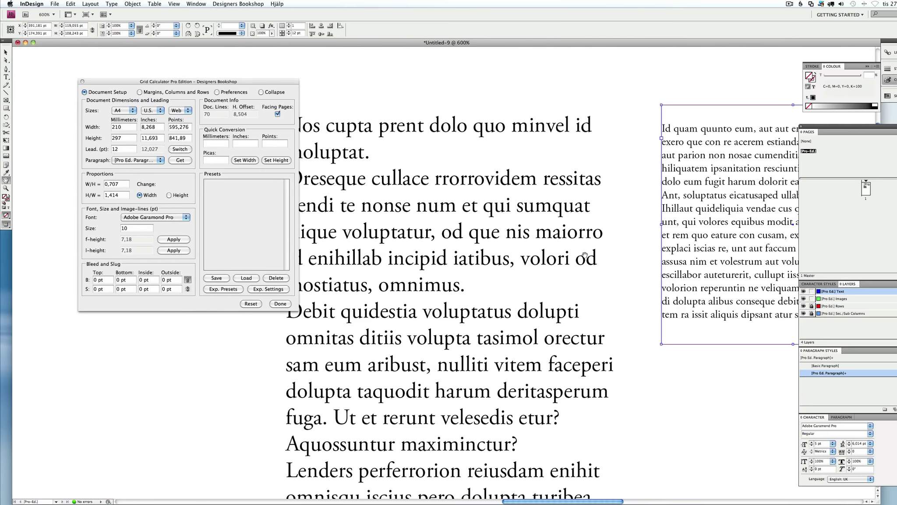
key("Tab")
left_click(261, 92)
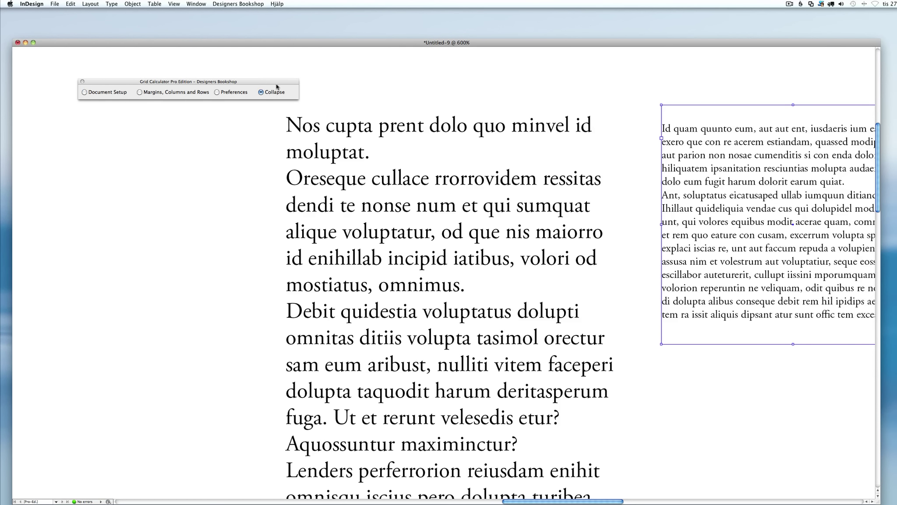
left_click_drag(276, 83, 241, 28)
key("super+shift+a")
key("w")
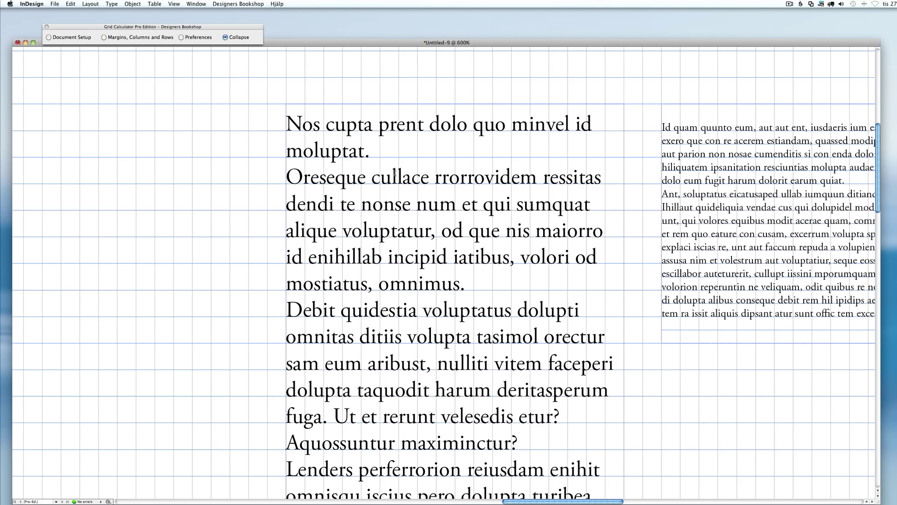
- Add the dummy text "Kjkjskjksjdksjdsdlklasj" after "moluptat." in the large-text frame
left_click(415, 151)
type("Kjkjskj")
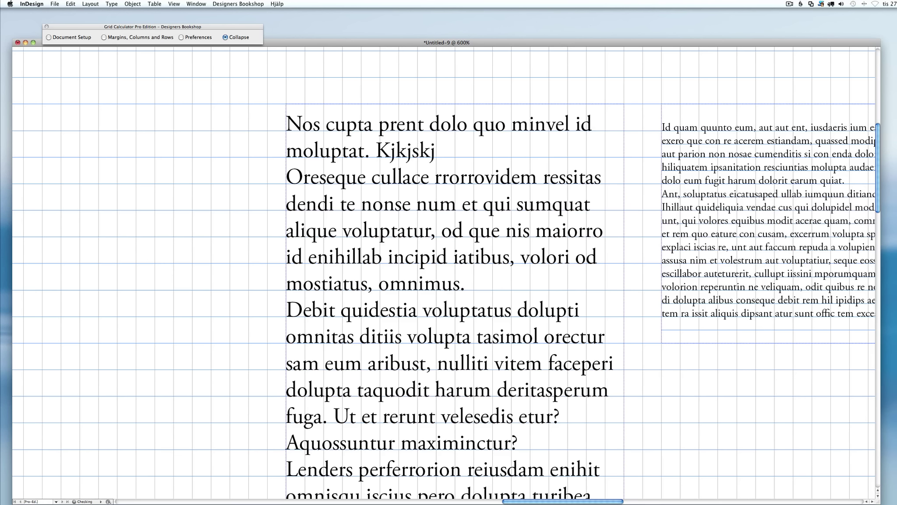
type("ksjdksjdsdlklasj")
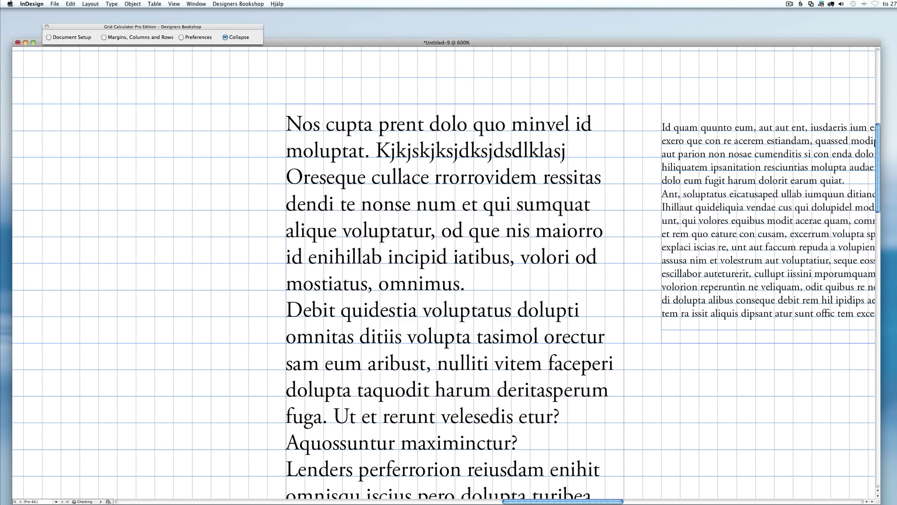
left_click_drag(565, 217, 408, 207)
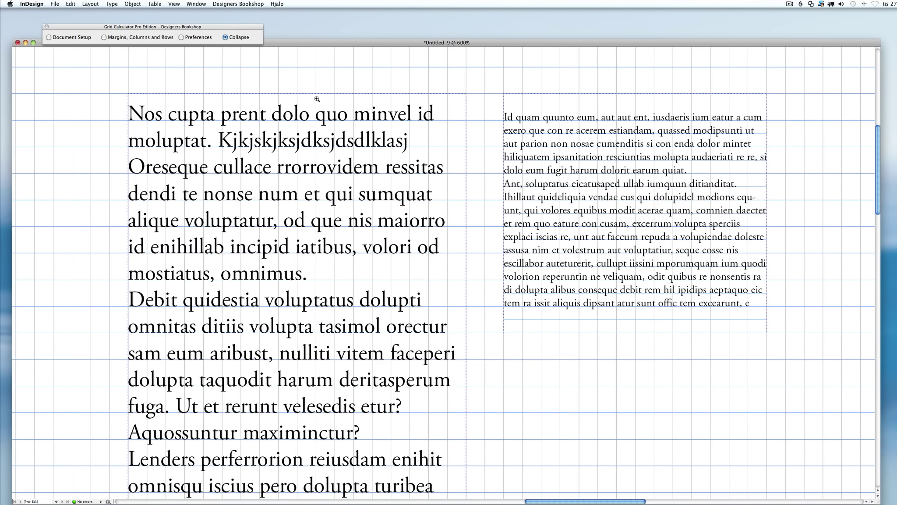
- Expand the Grid Calculator dialog to Document Setup and open the baseline options of the small-text frame
left_click_drag(311, 97, 619, 263)
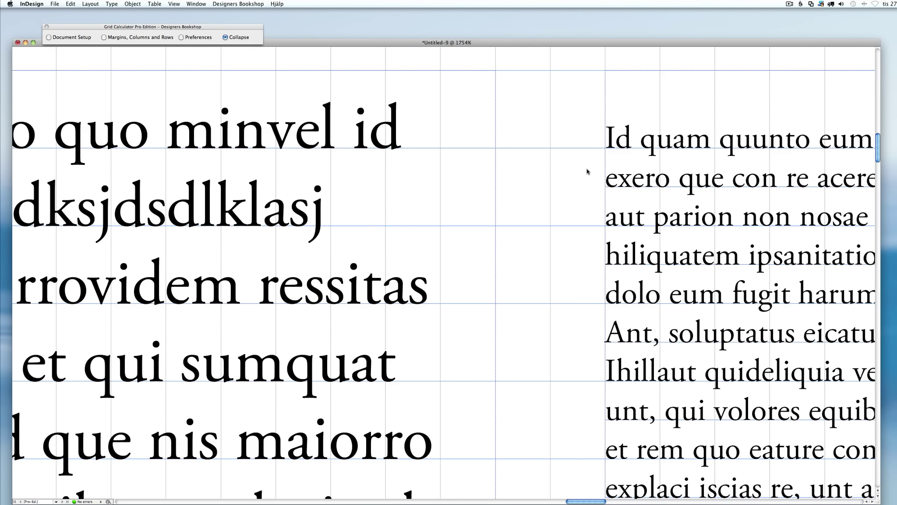
key("super+minus")
key("super+minus")
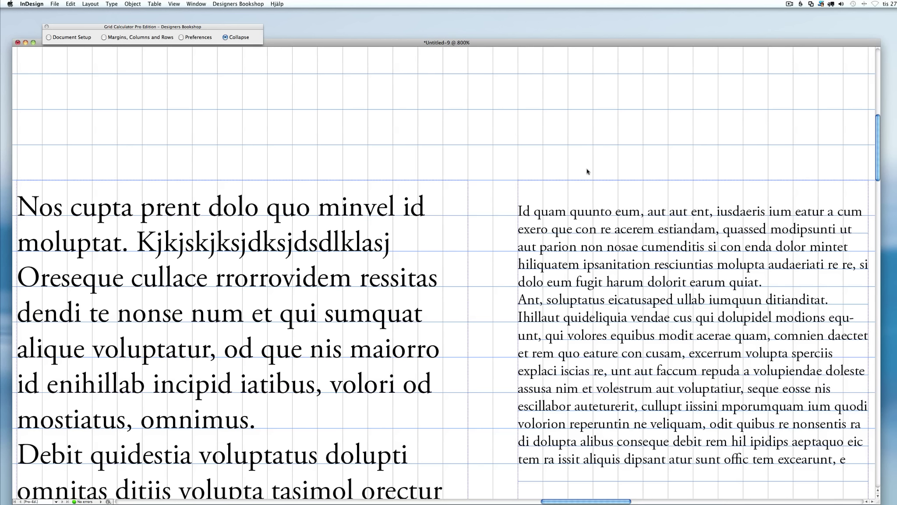
left_click(566, 254)
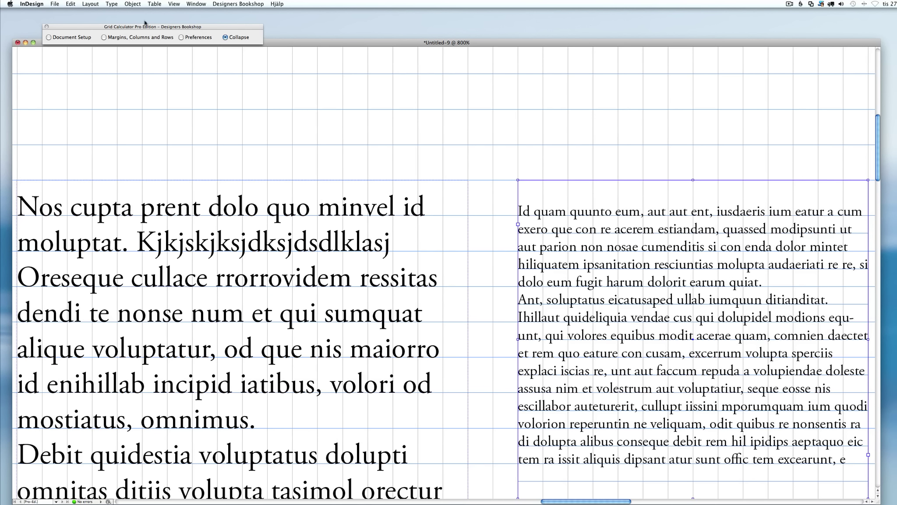
left_click(94, 38)
key("super+b")
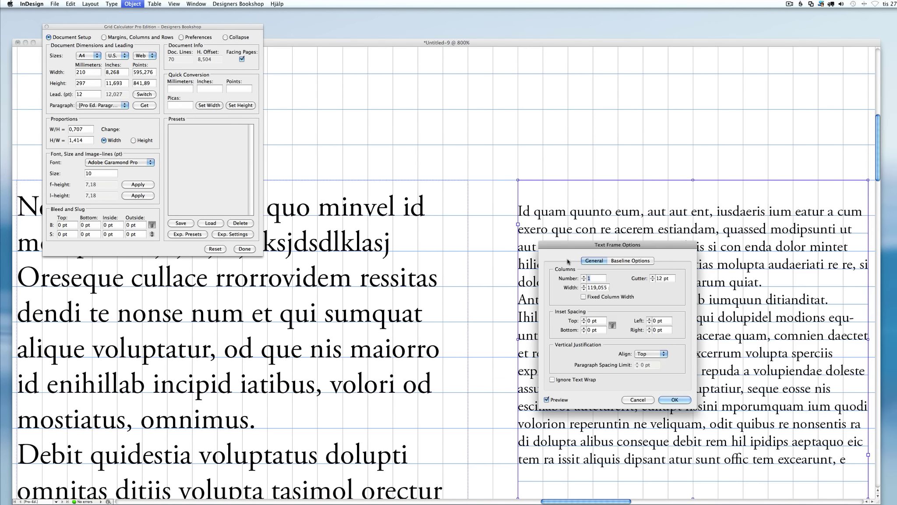
left_click(622, 261)
left_click_drag(588, 244, 571, 153)
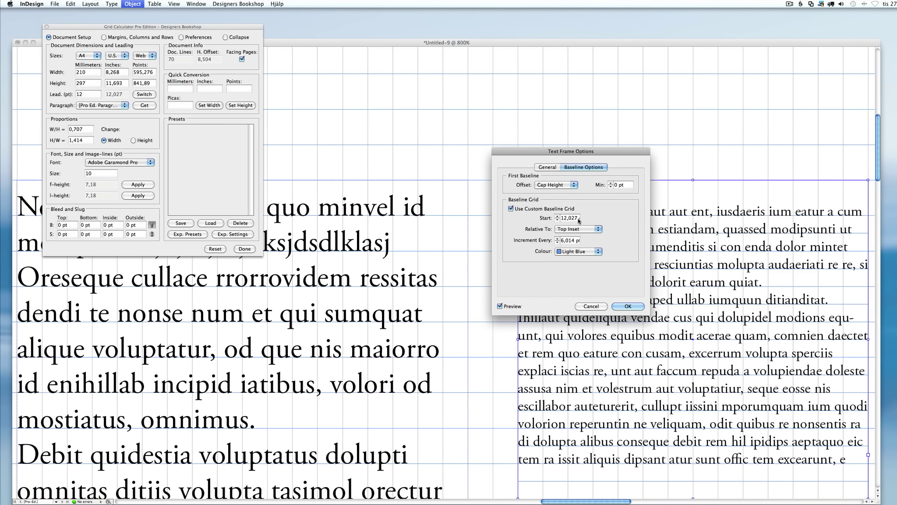
- Set the start of the small-text frame's custom baseline grid to 0 pt and apply it
left_click_drag(578, 218, 557, 218)
left_click_drag(546, 153, 788, 114)
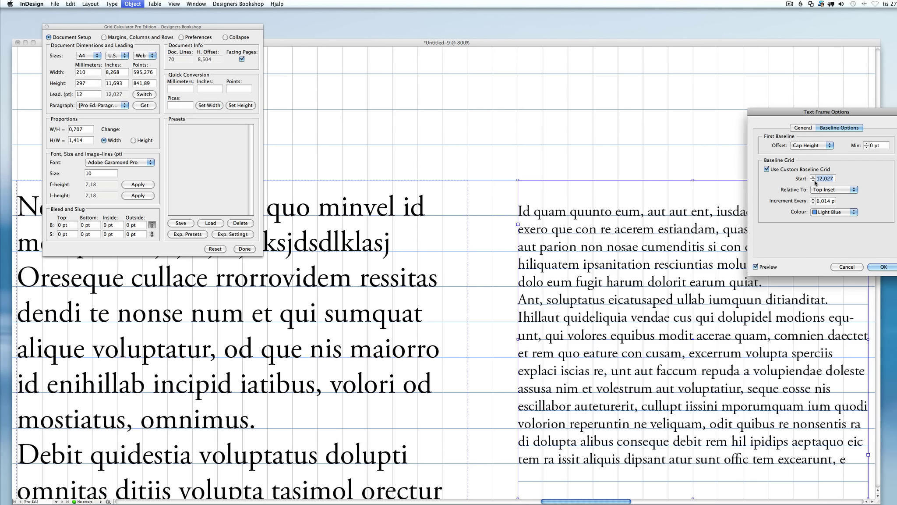
type("0")
key("Tab")
left_click(884, 266)
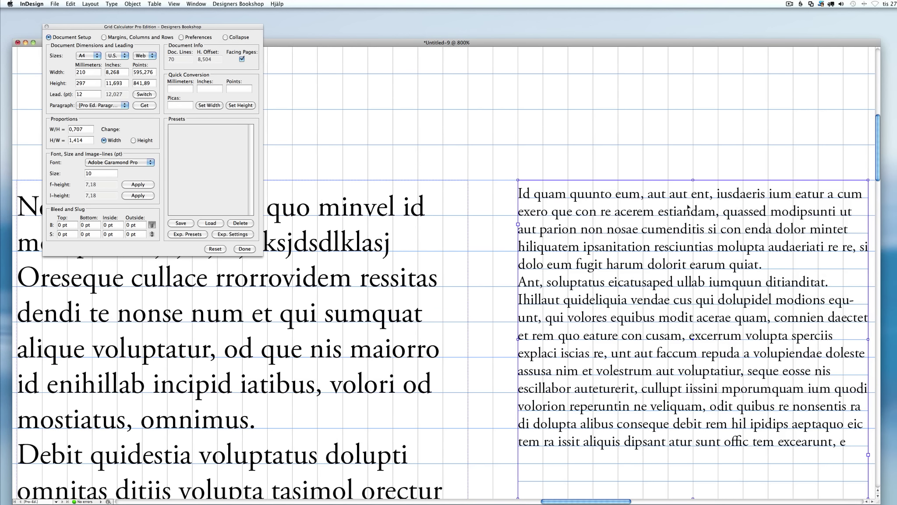
- Lower the top edge of the small-text frame slightly and nudge the frame down to line its text up with the document's baseline grid
left_click_drag(693, 180, 693, 183)
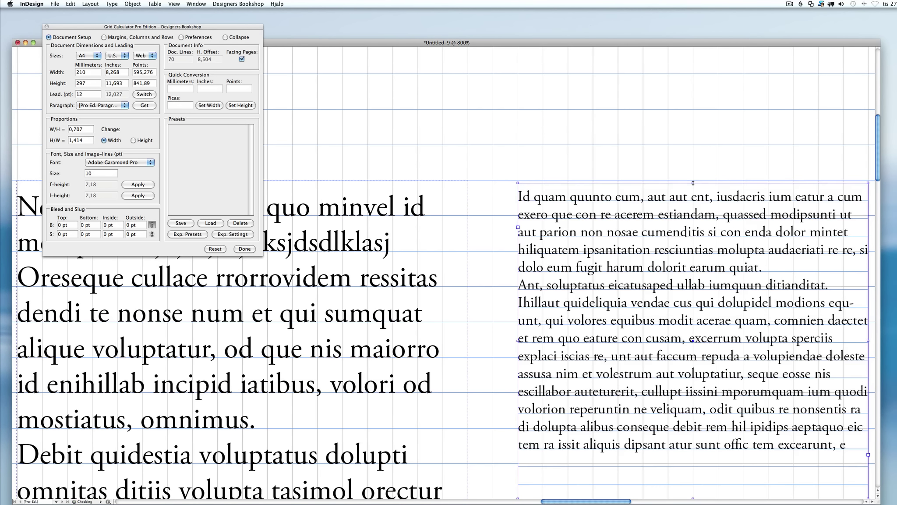
key("Down")
key("Down")
key("Down")
key("Down")
key("Down")
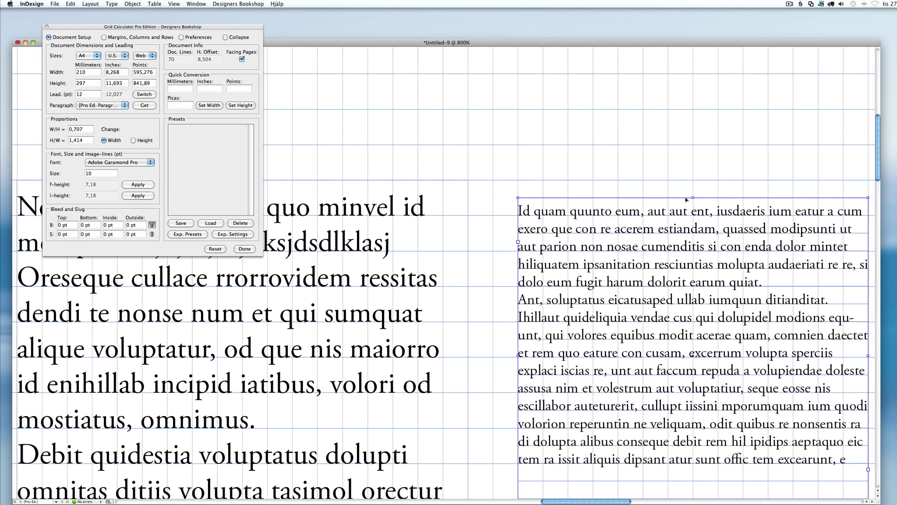
- Set the start of the small-text frame's custom baseline grid to 12,027 pt, relative to the top inset, and apply it
key("super+b")
left_click(844, 127)
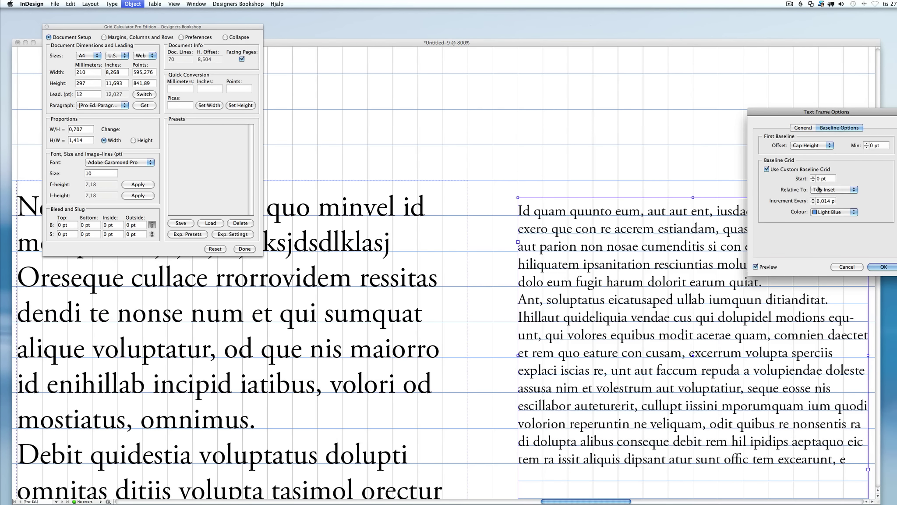
left_click_drag(779, 174, 762, 177)
type("12,027")
key("Tab")
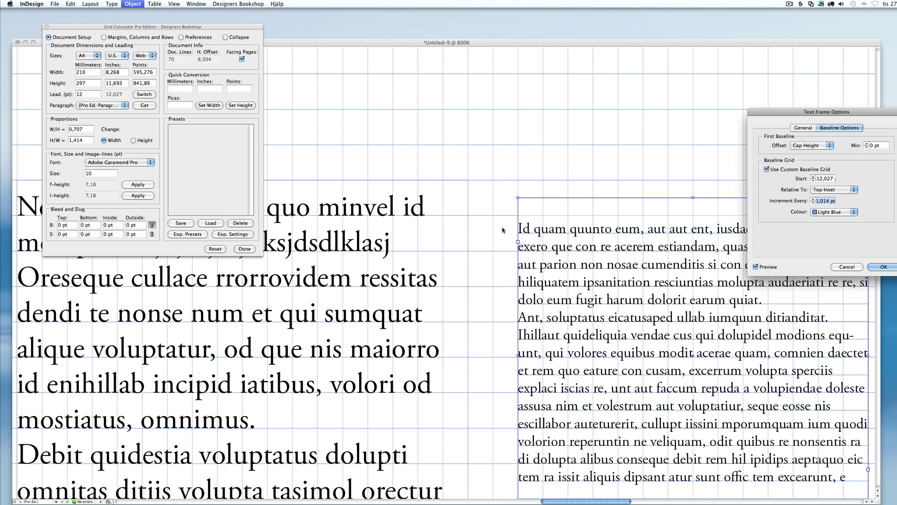
left_click(872, 268)
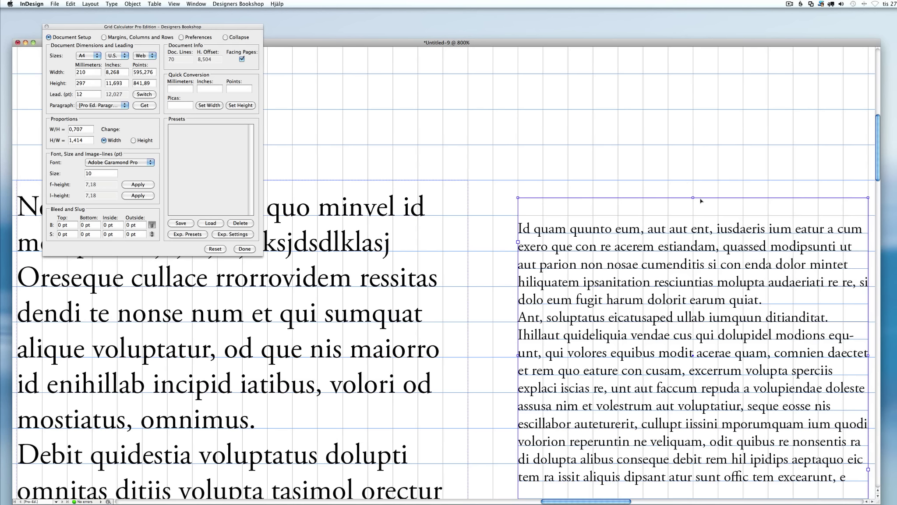
- Extend the top edge of the small-text frame up to the top of the large-text frame and deselect it
left_click_drag(693, 197, 694, 179)
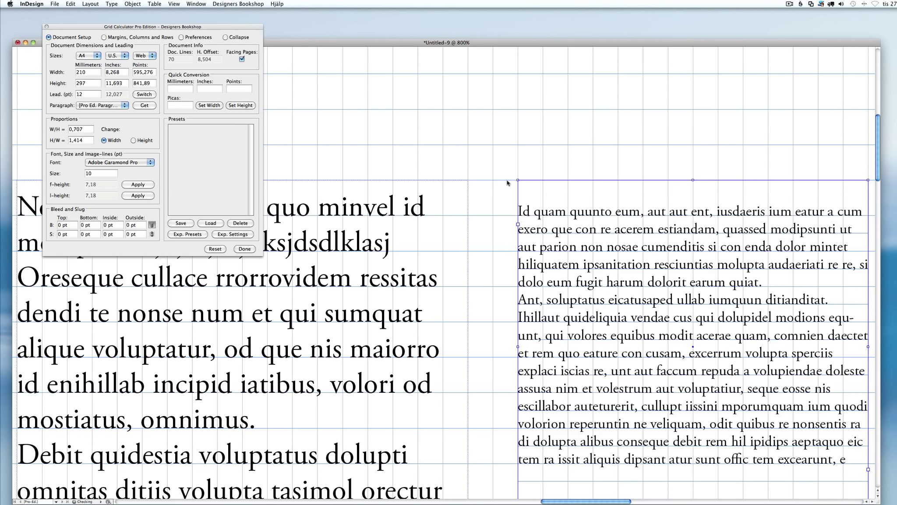
left_click(467, 255)
left_click(479, 260)
left_click_drag(426, 264, 553, 216)
key("super+minus")
key("super+minus")
key("super+minus")
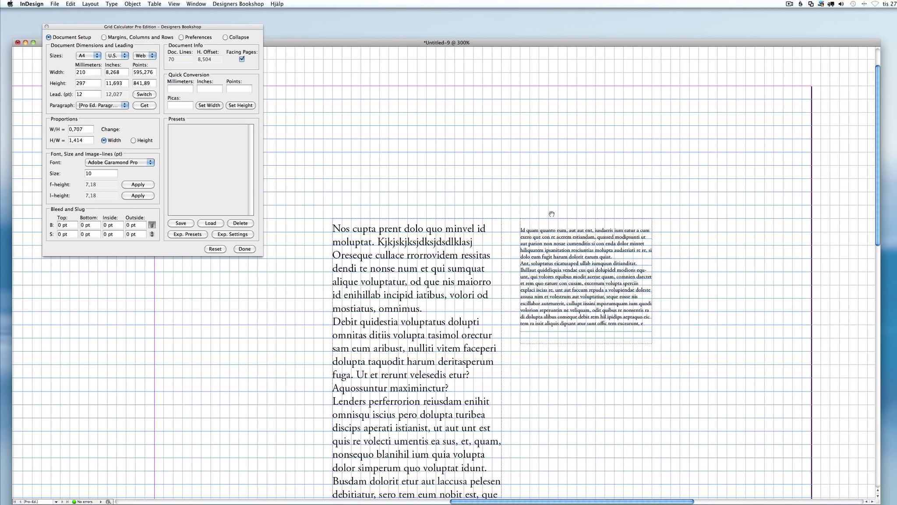